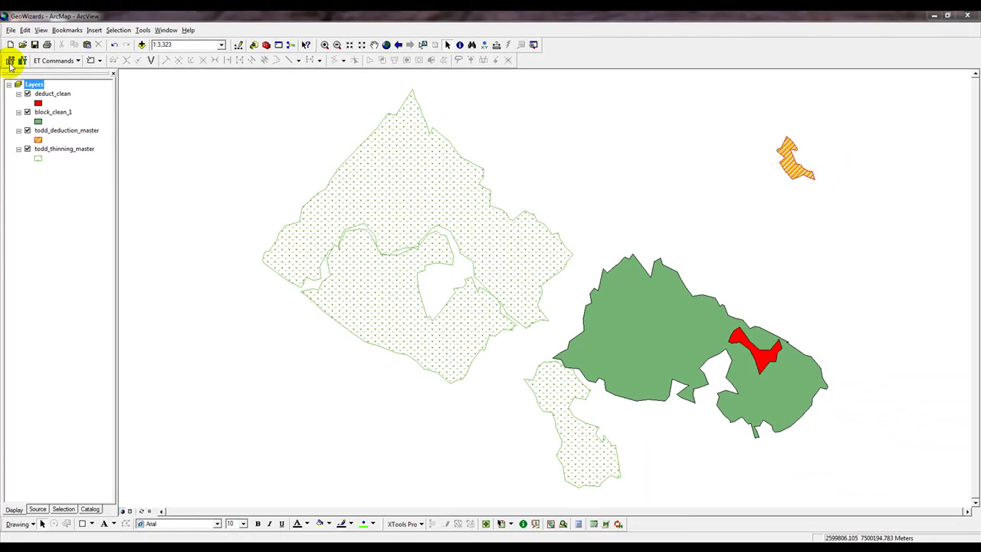
- Launch the ET GeoWizards Advanced Merge wizard with todd_thinning_master as the base layer
left_click(11, 62)
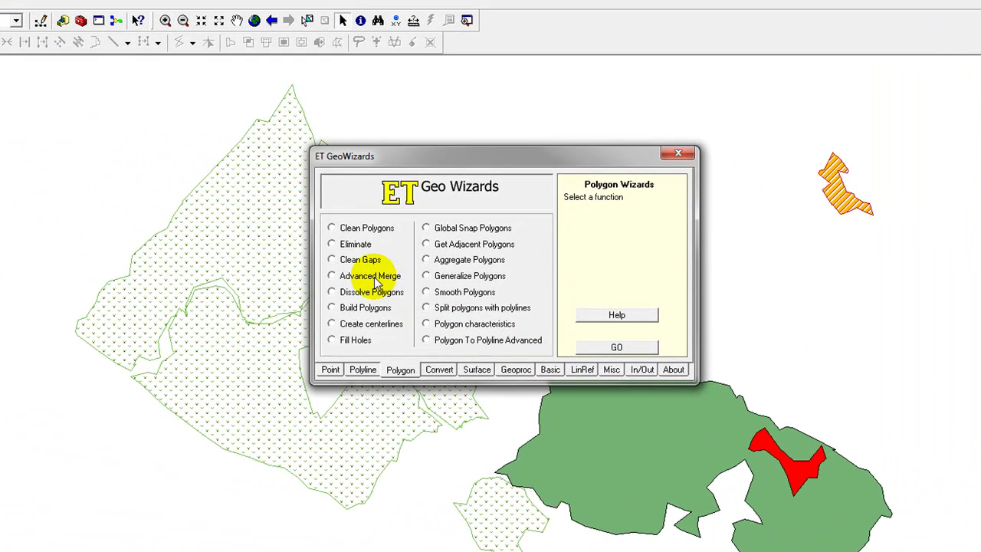
left_click(375, 280)
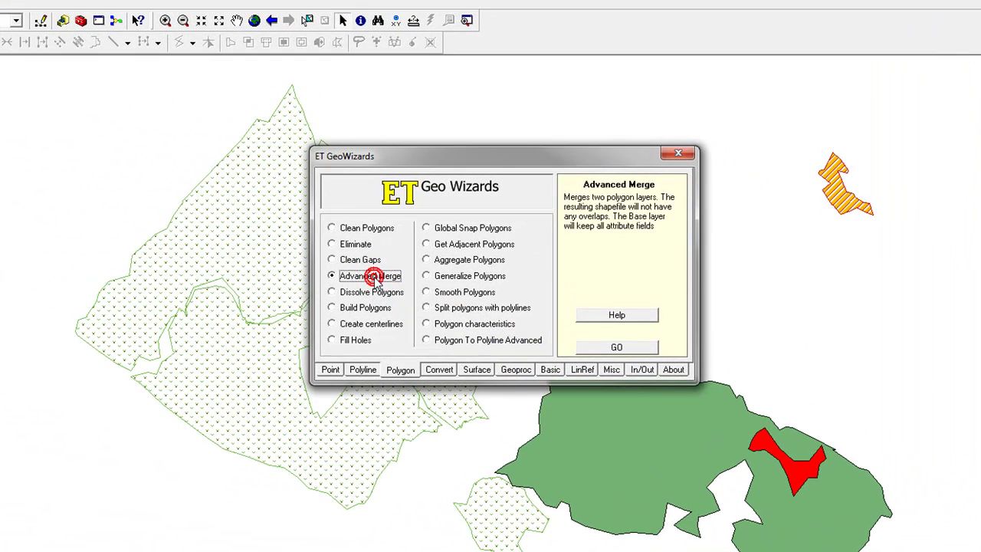
left_click(586, 351)
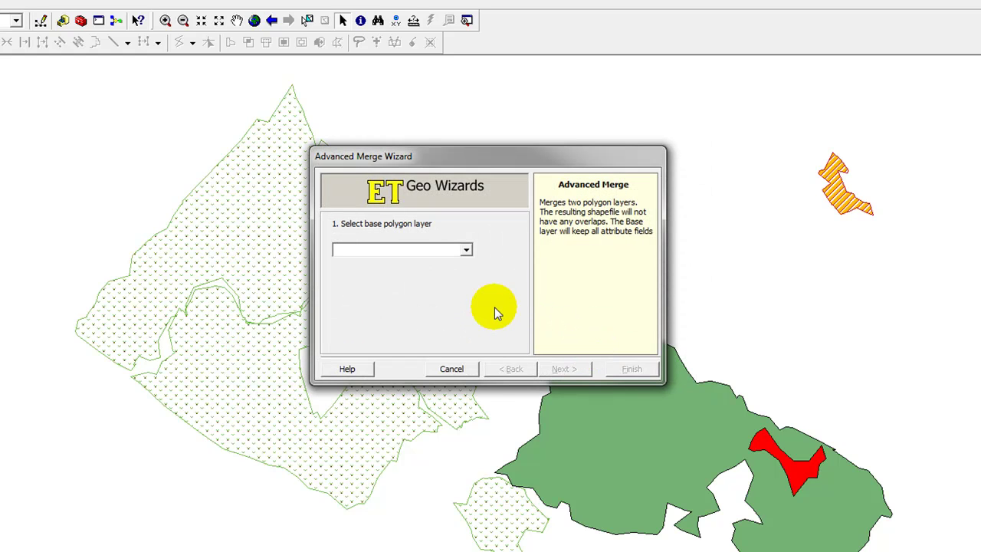
left_click(466, 250)
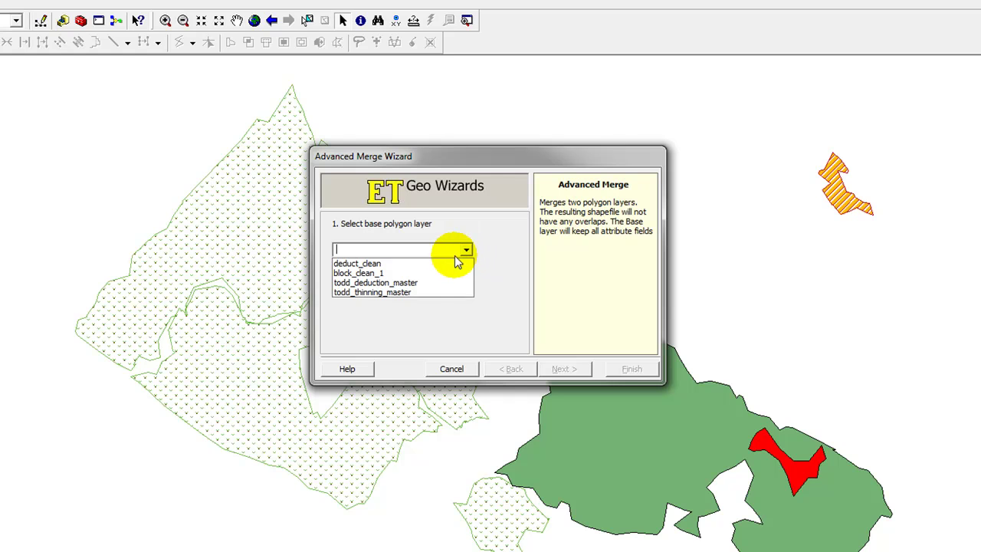
left_click(427, 292)
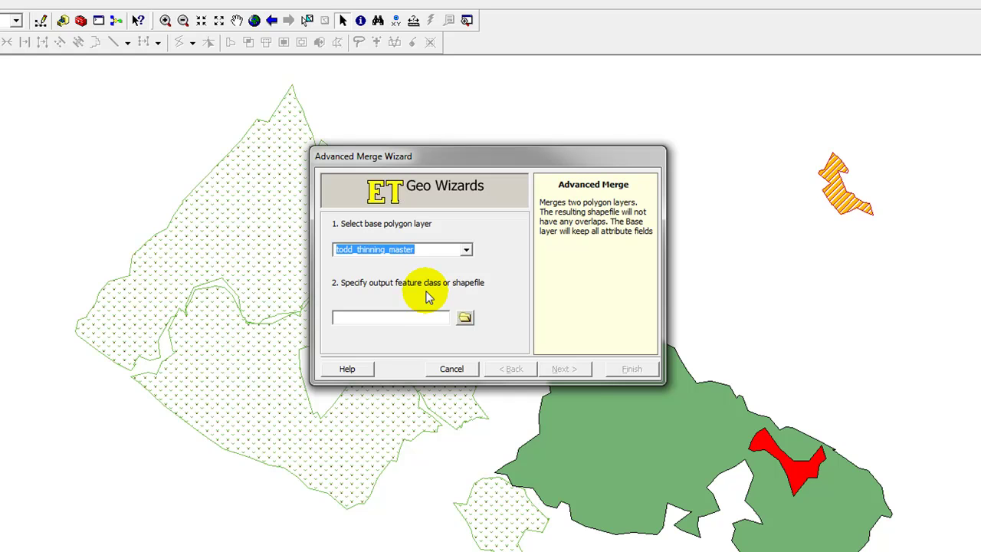
- Save the merge output as todd_thinning_master_1 in the Todd Working folder
left_click(466, 317)
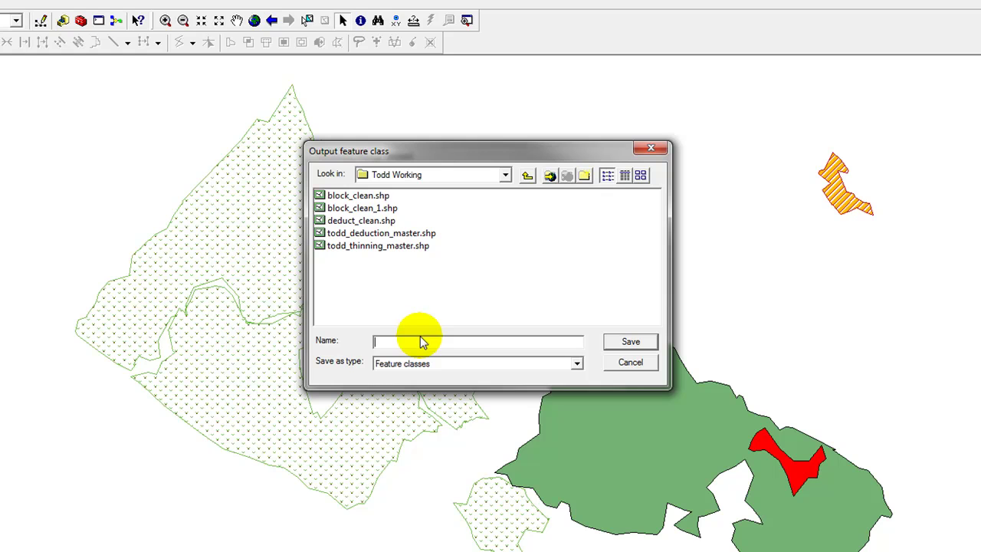
type("todd_t")
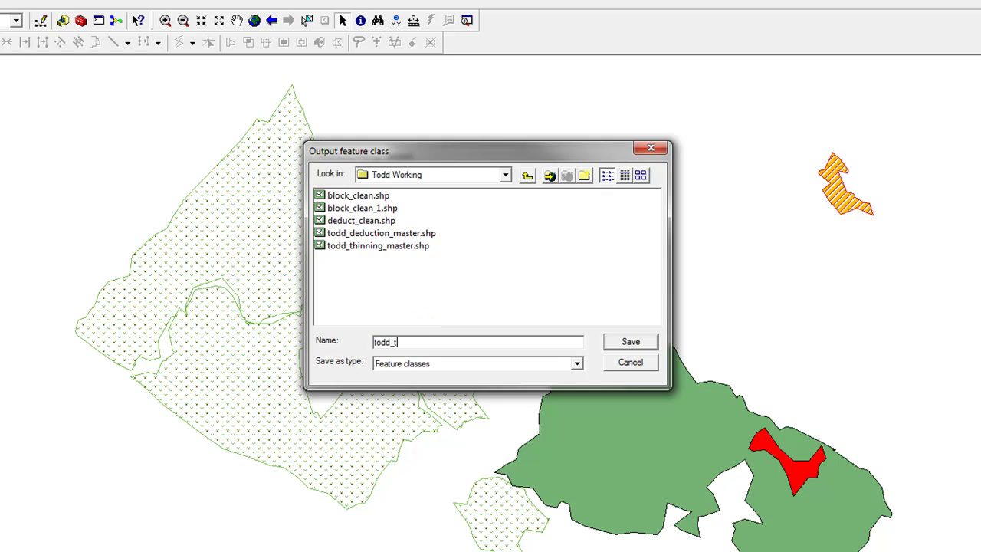
type("hinning_matster_1")
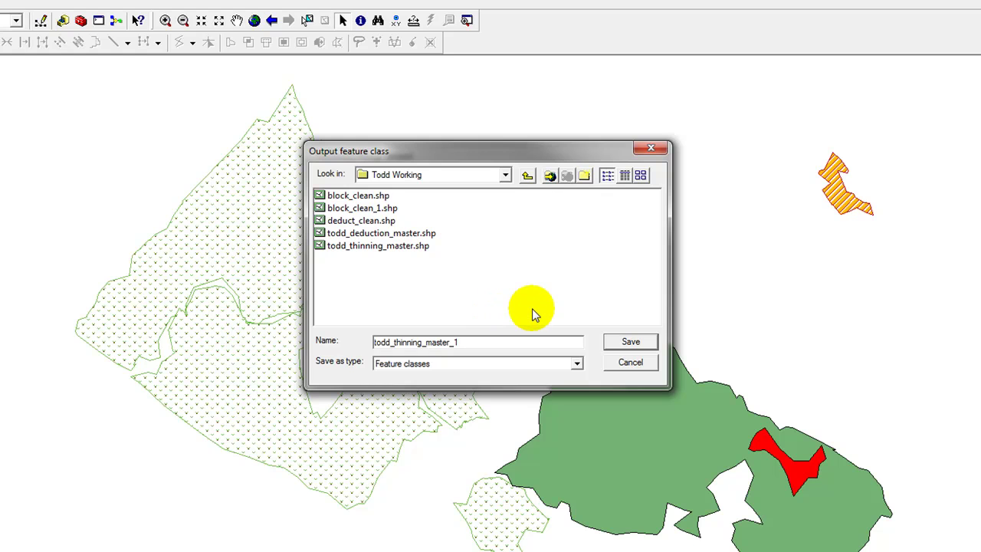
left_click(629, 342)
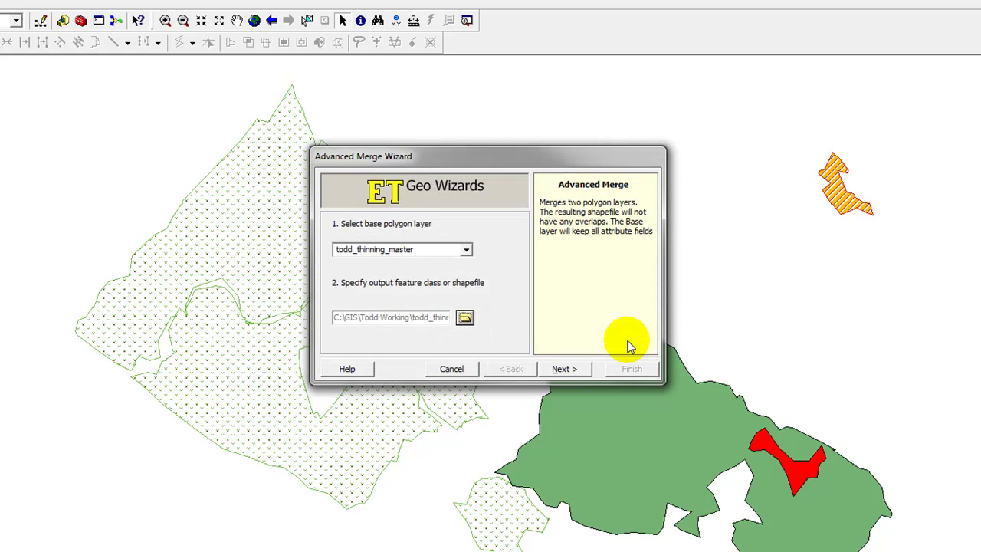
- Merge block_clean_1 into the base layer at priority 2 (higher than base) and run it
left_click(572, 369)
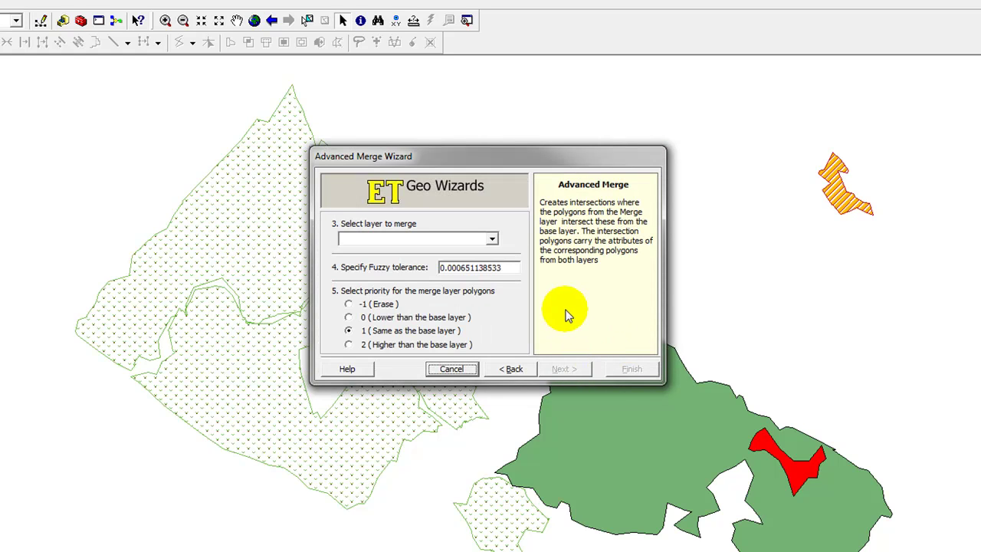
left_click(493, 239)
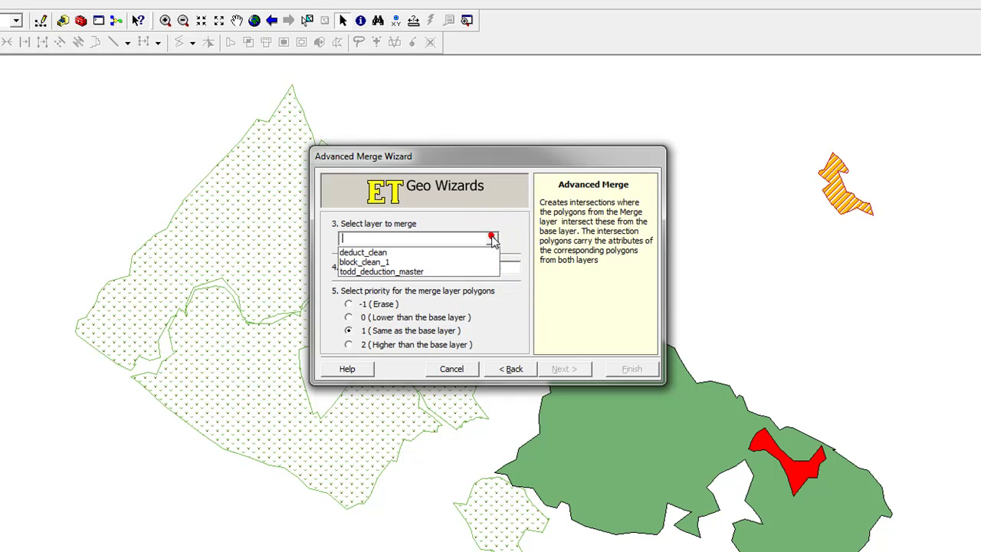
left_click(453, 263)
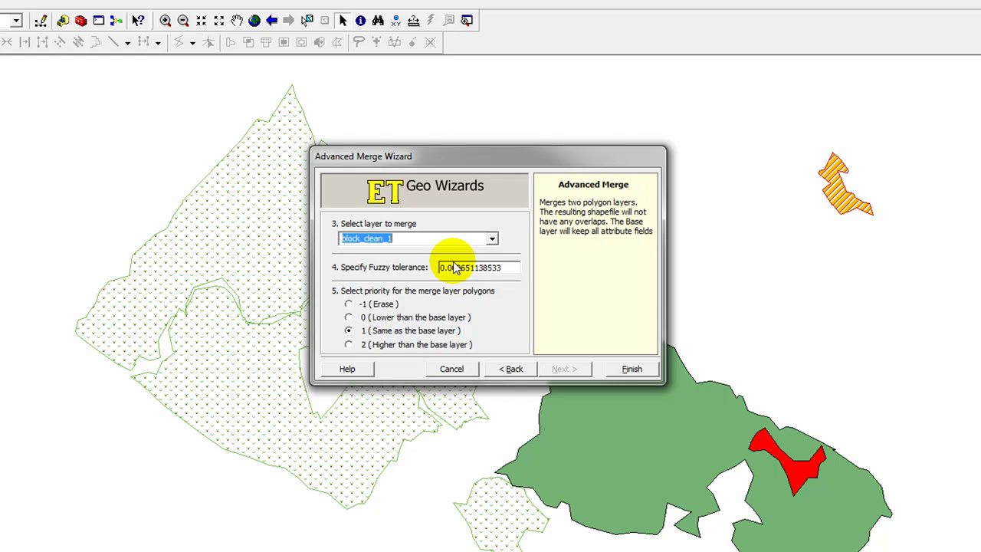
left_click(413, 347)
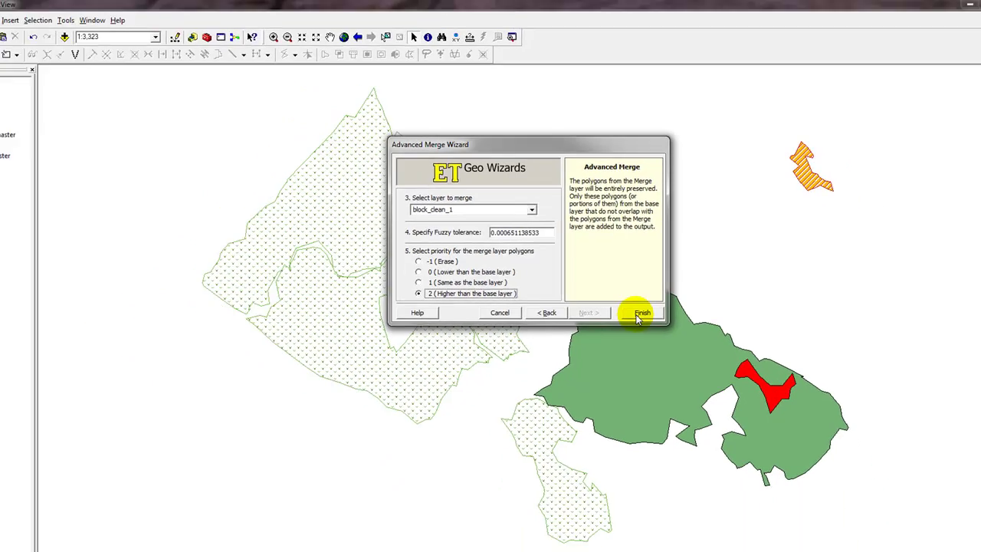
left_click(627, 369)
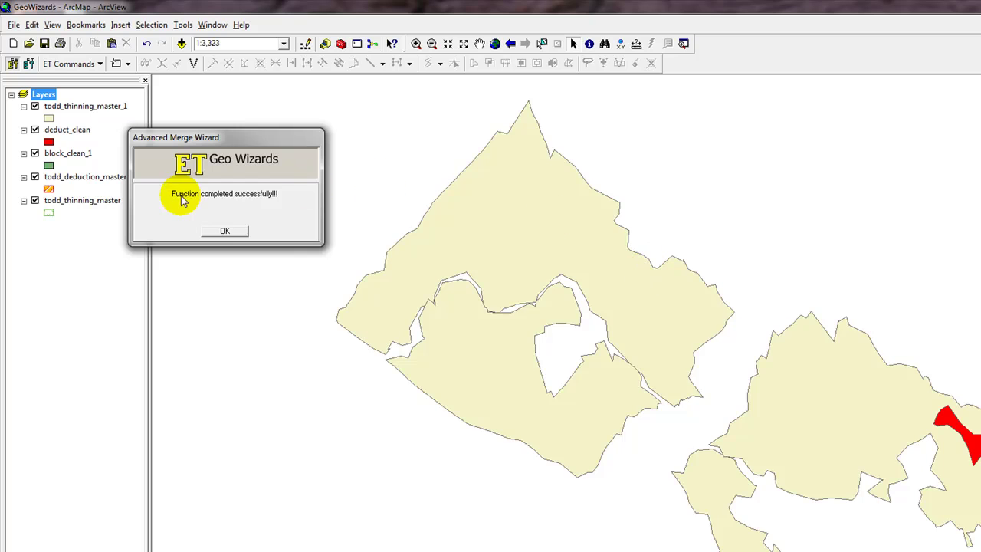
- Dismiss the completion message and review the four records in todd_thinning_master_1's attribute table
left_click(219, 232)
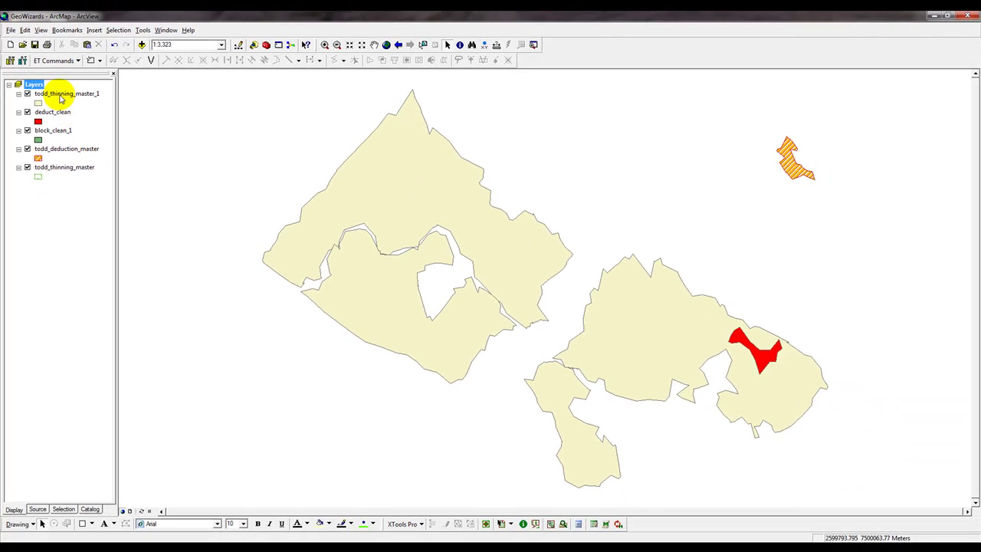
right_click(62, 97)
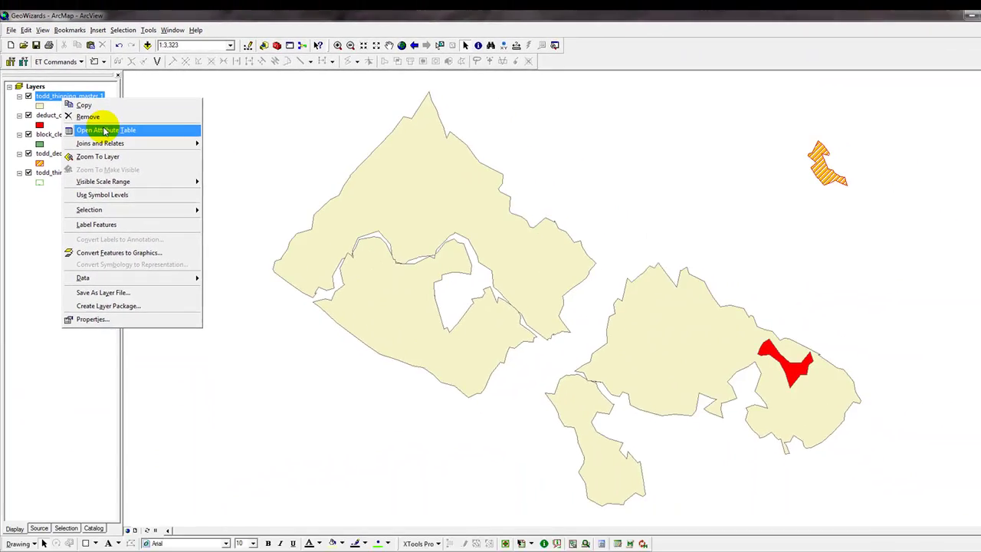
left_click(152, 173)
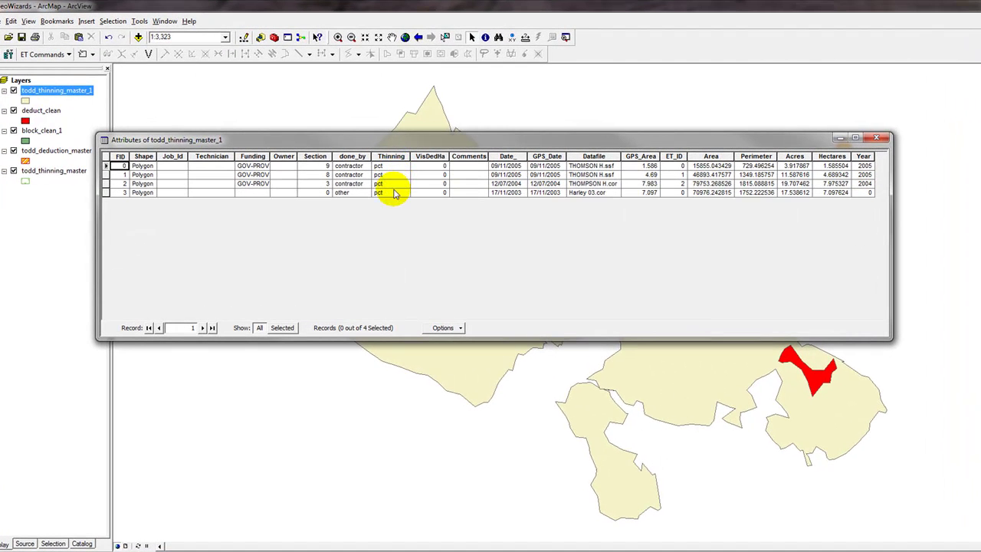
left_click(879, 139)
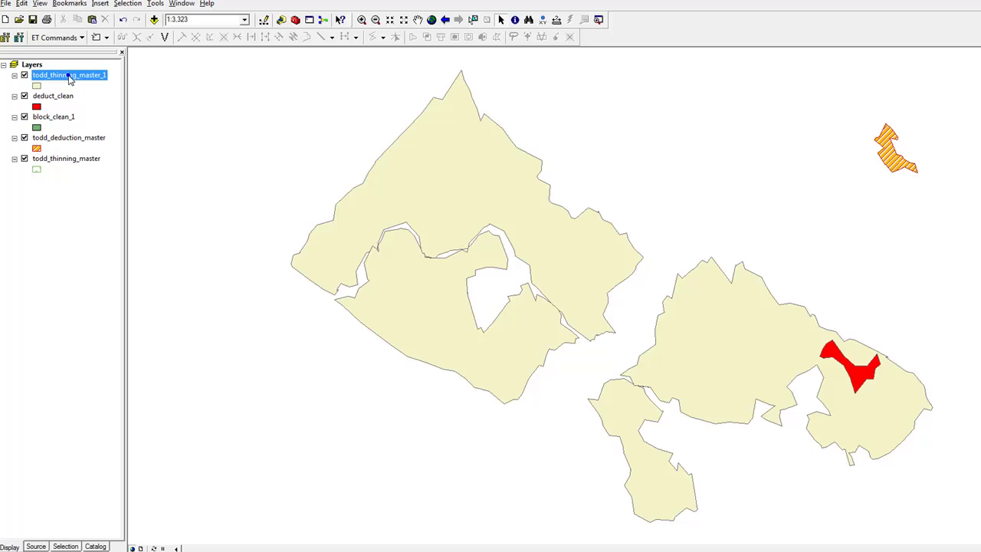
- Import todd_thinning_master's dotted green symbology into todd_thinning_master_1 and apply it
right_click(77, 27)
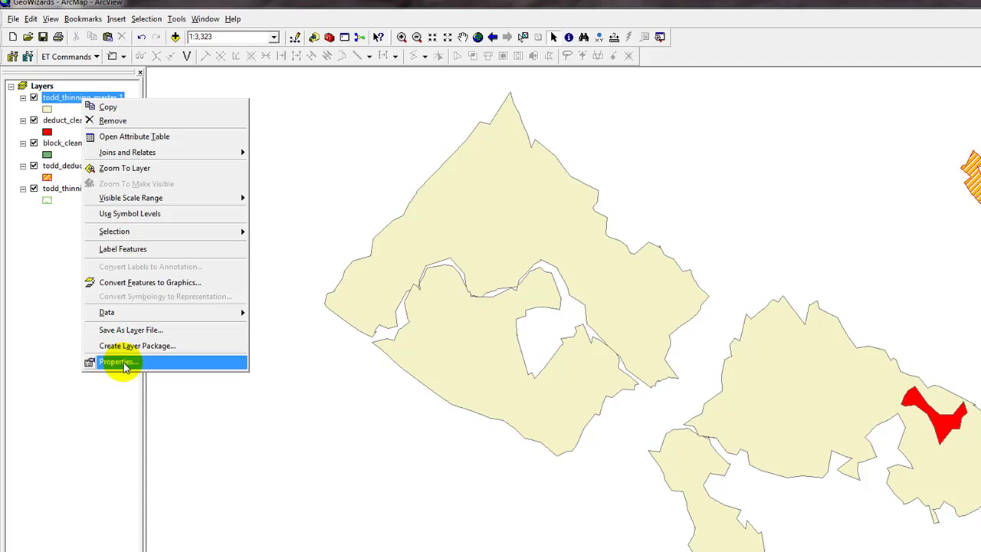
left_click(124, 363)
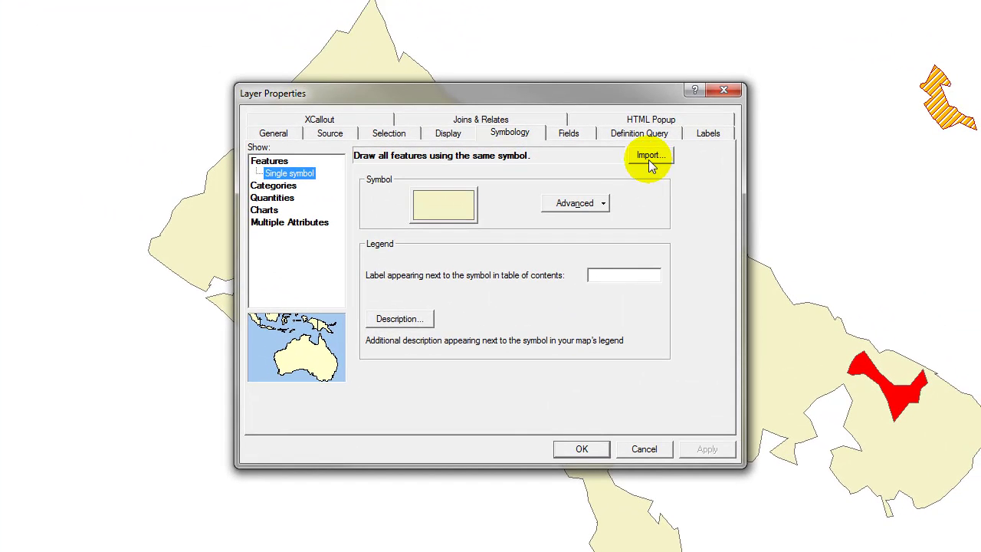
left_click(649, 157)
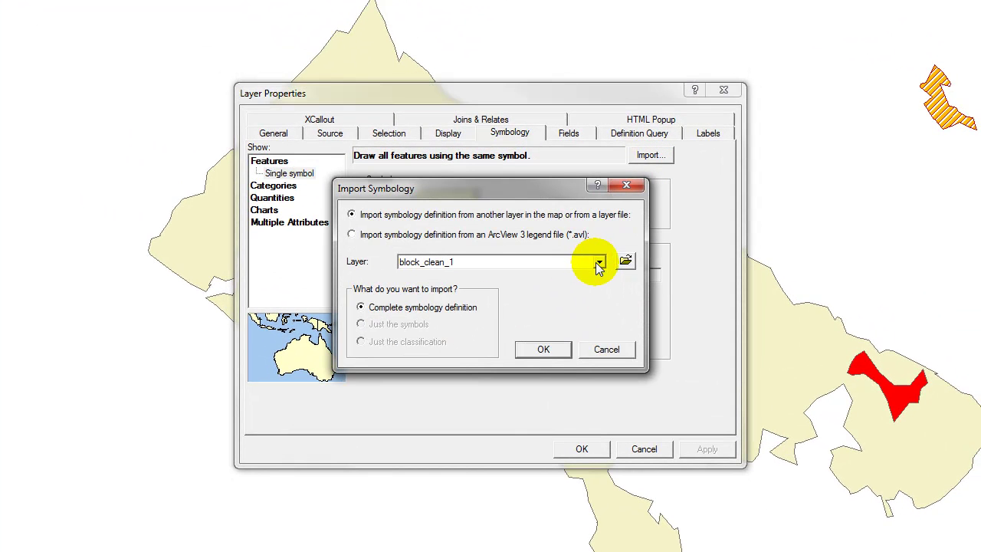
left_click(599, 263)
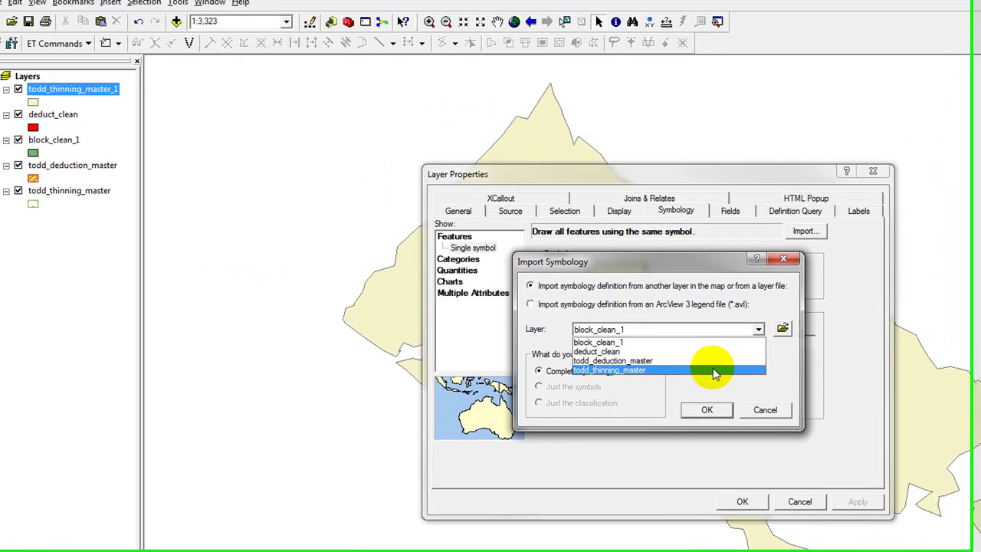
left_click(714, 373)
left_click(707, 409)
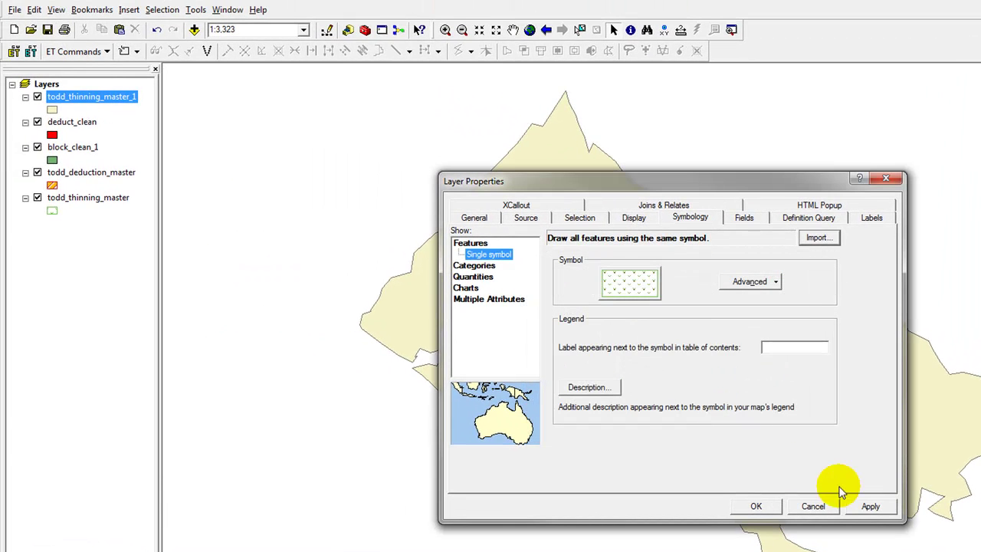
left_click(871, 508)
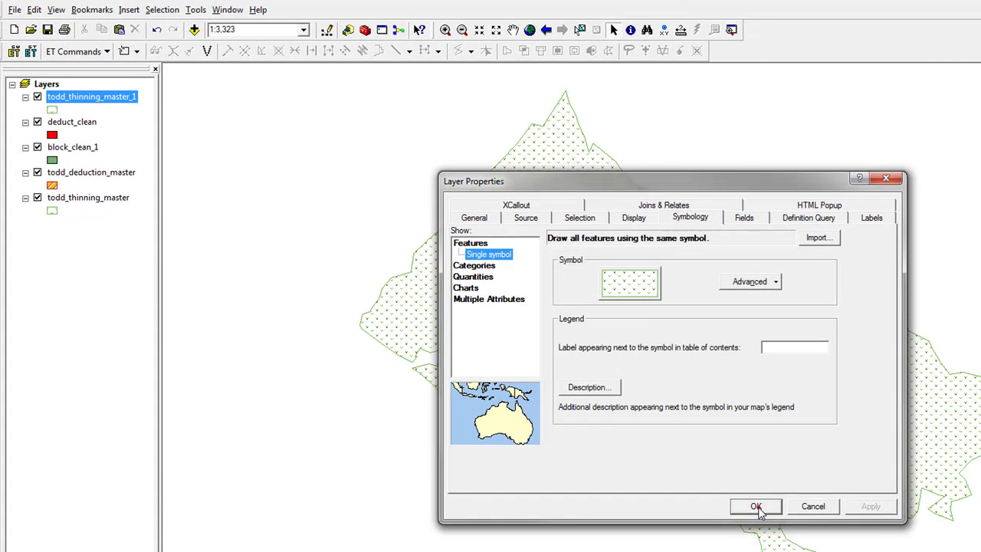
left_click(755, 506)
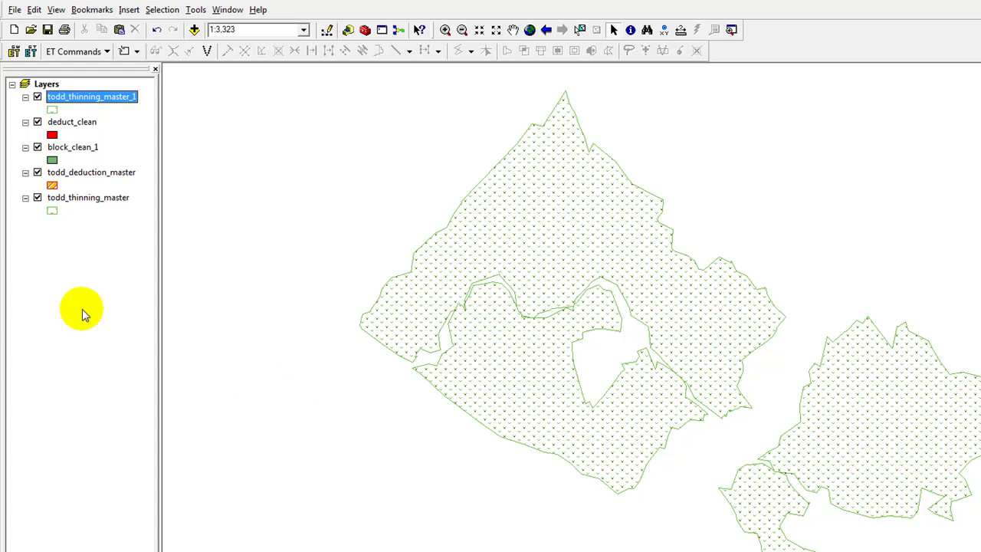
left_click(72, 200, "ctrl")
- Remove the original todd_thinning_master layer from the Table of Contents
right_click(74, 204)
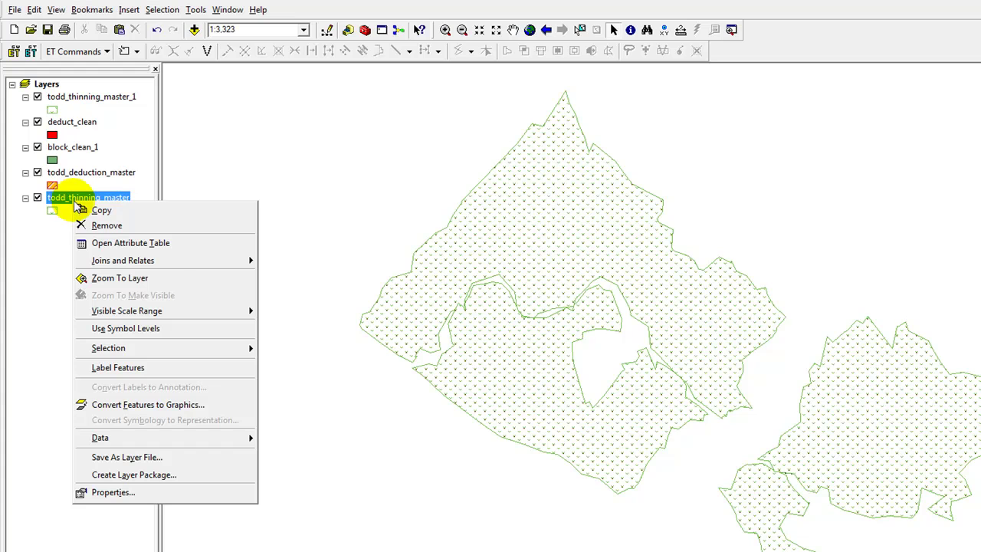
left_click(98, 228)
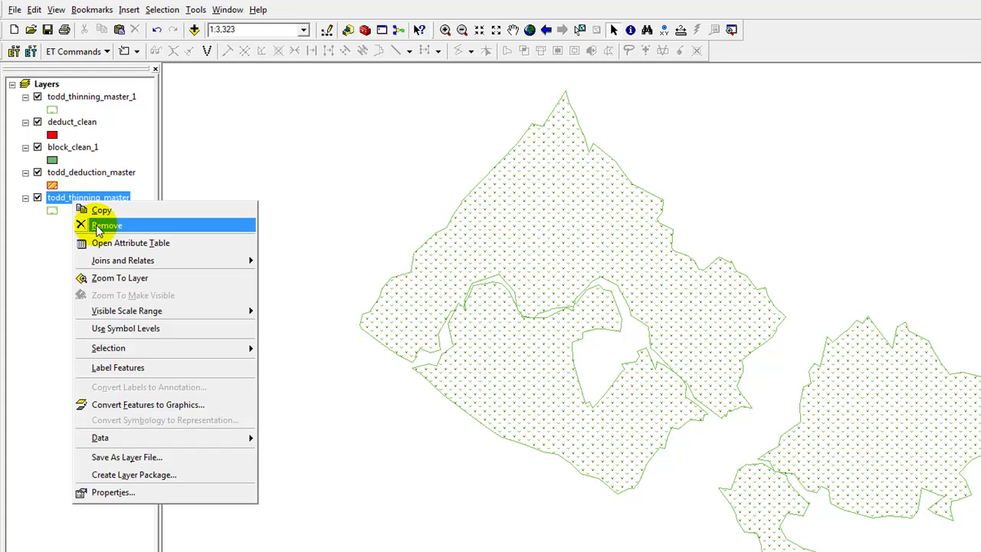
left_click(97, 228)
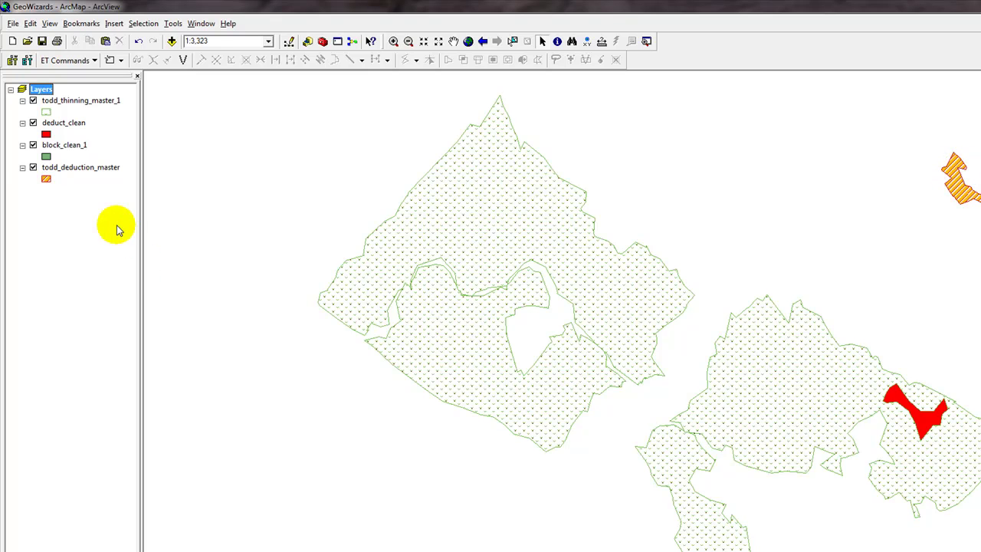
- Reopen ET GeoWizards and select the Advanced Merge polygon function
left_click(12, 61)
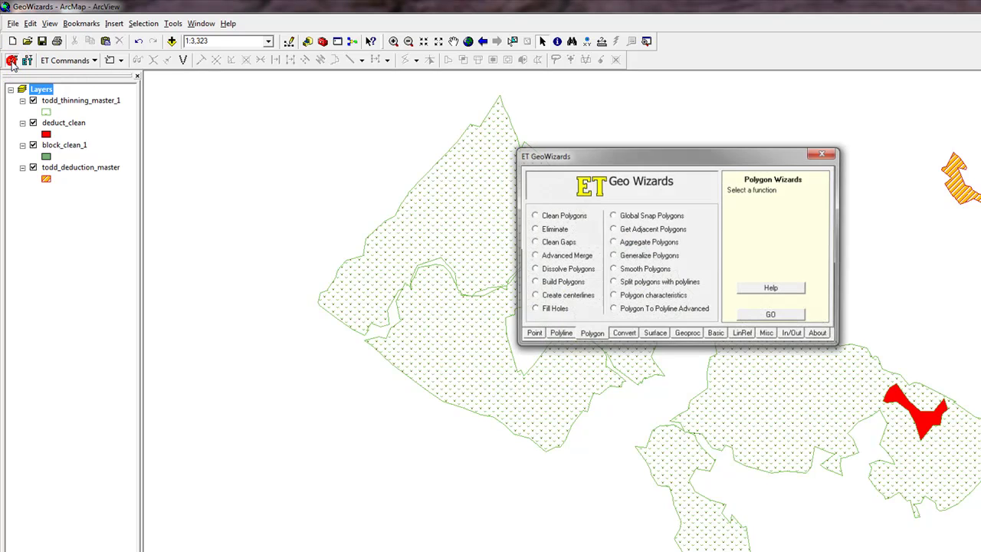
left_click(557, 261)
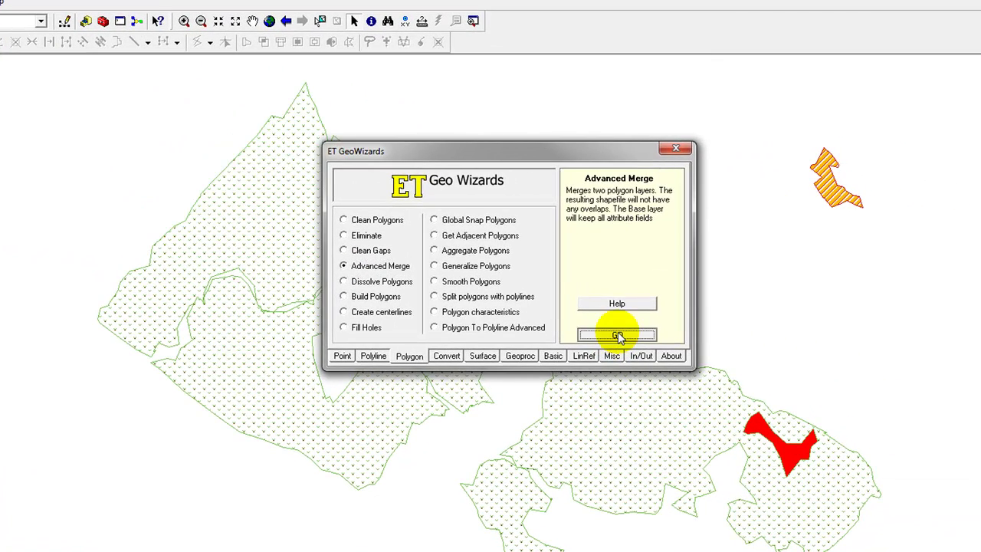
- Launch the Advanced Merge wizard with todd_deduction_master as the base layer
left_click(618, 335)
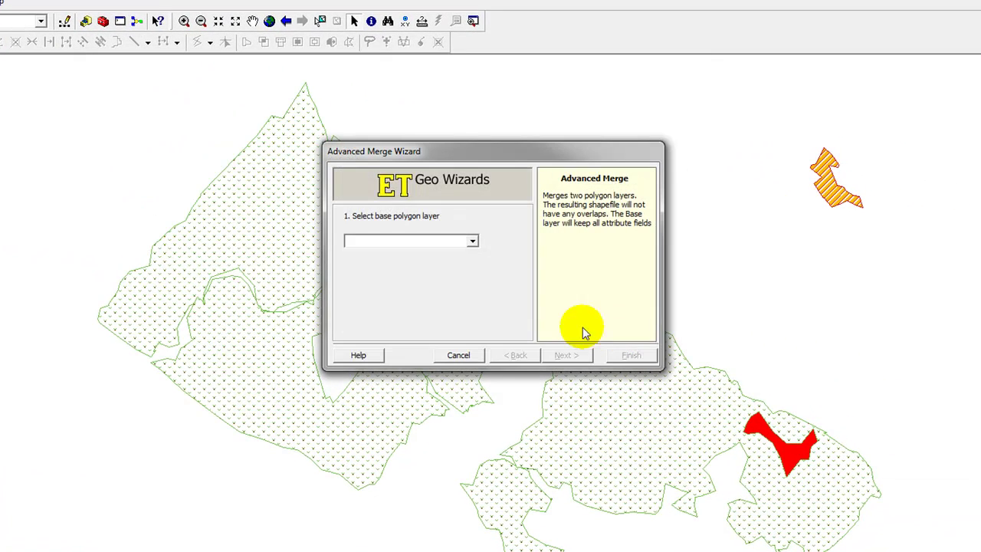
left_click(474, 243)
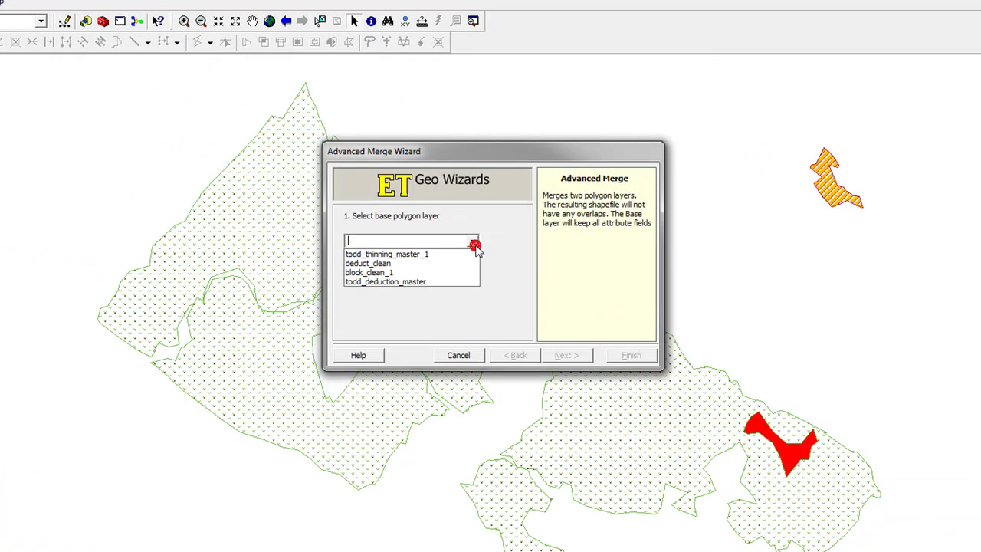
left_click(436, 284)
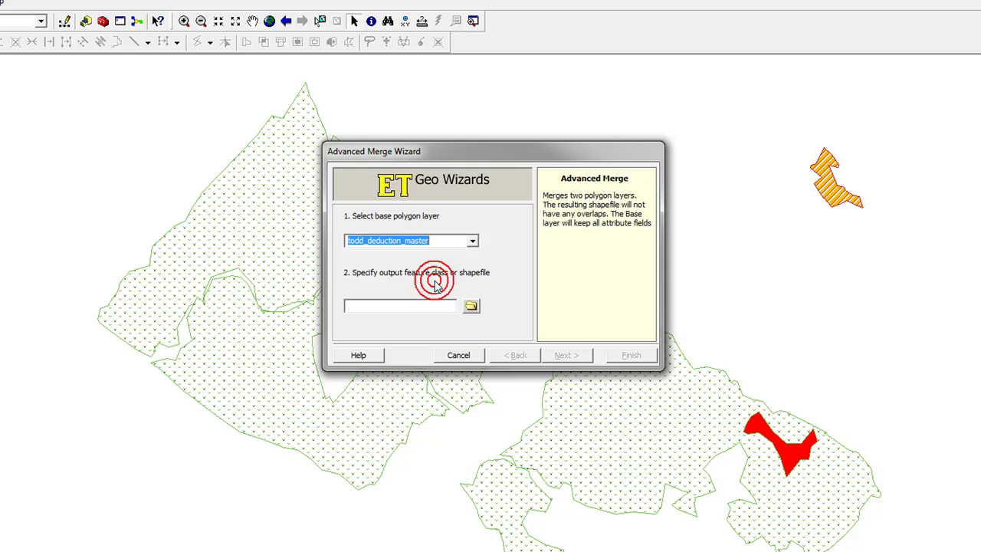
- Set the merge output to todd_deduction_master_1.shp in the Todd Working folder
left_click(470, 307)
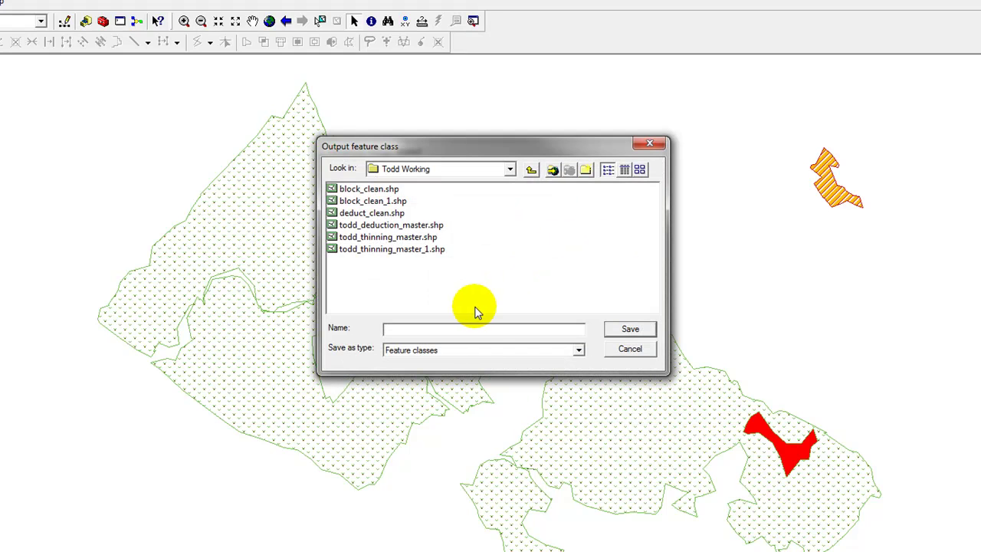
left_click(401, 225)
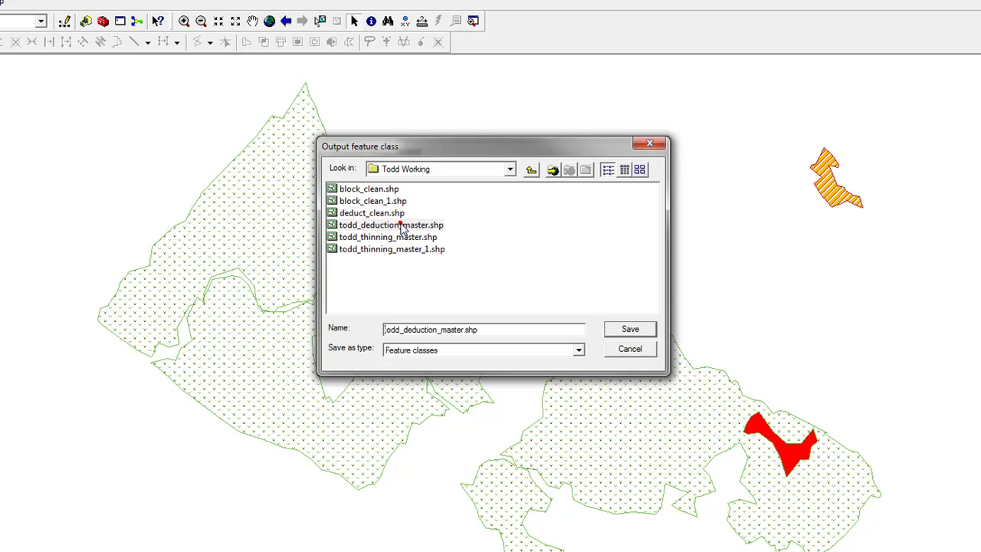
left_click(462, 329)
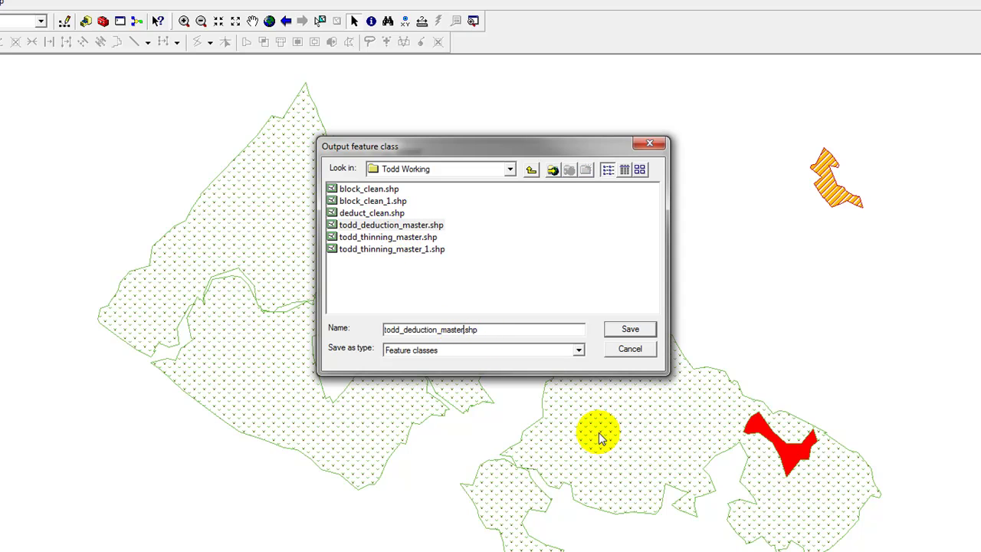
type("_1")
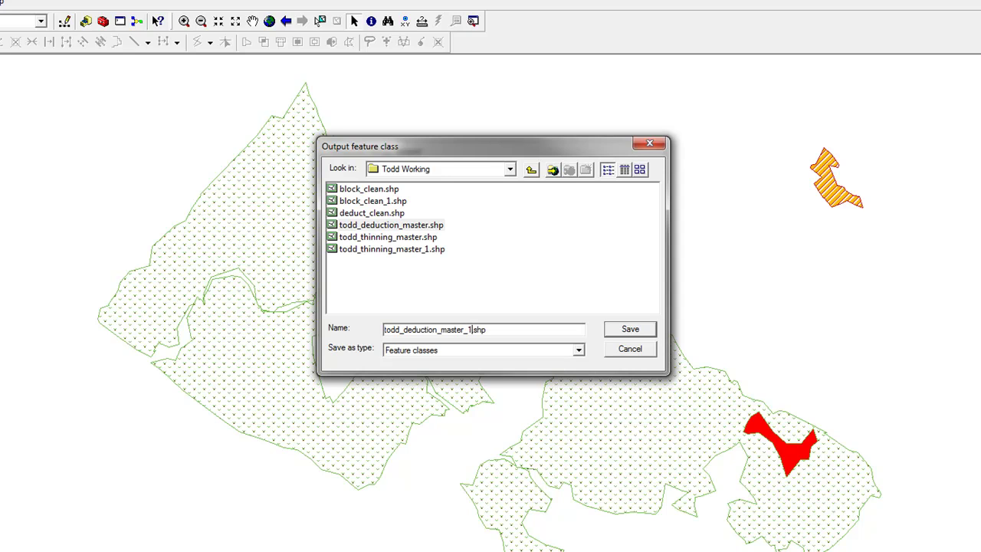
left_click(633, 334)
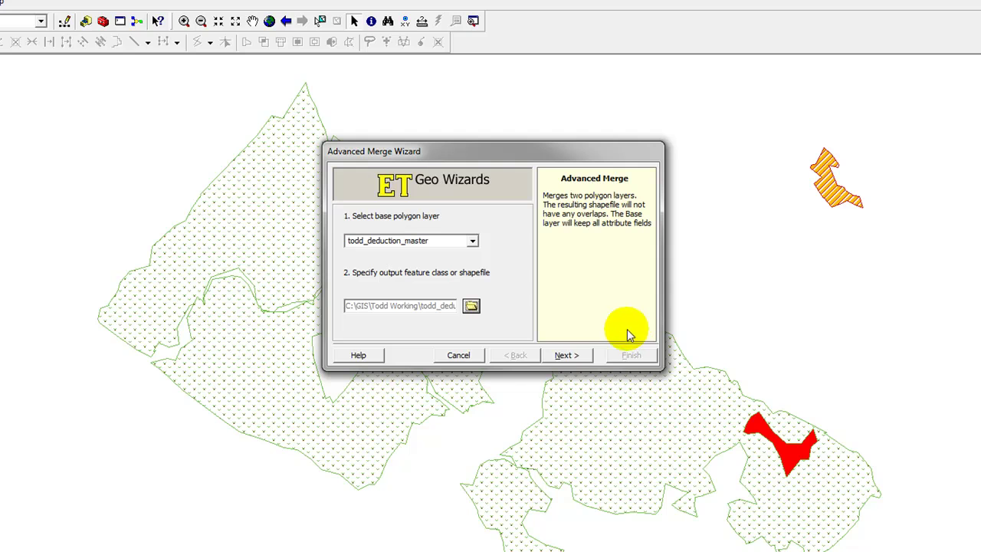
- Merge deduct_clean into the base layer at priority 2 (higher than base) and run it
left_click(567, 355)
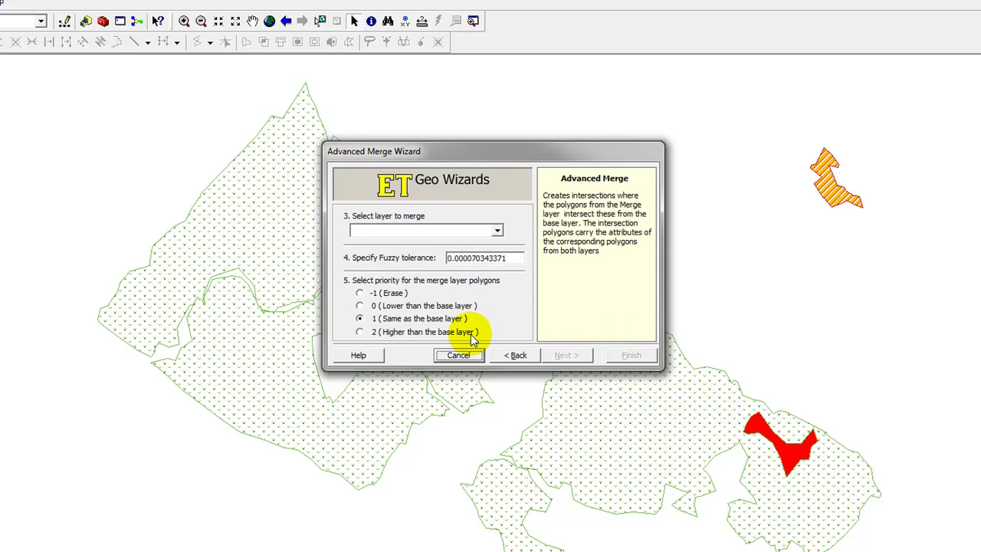
left_click(419, 332)
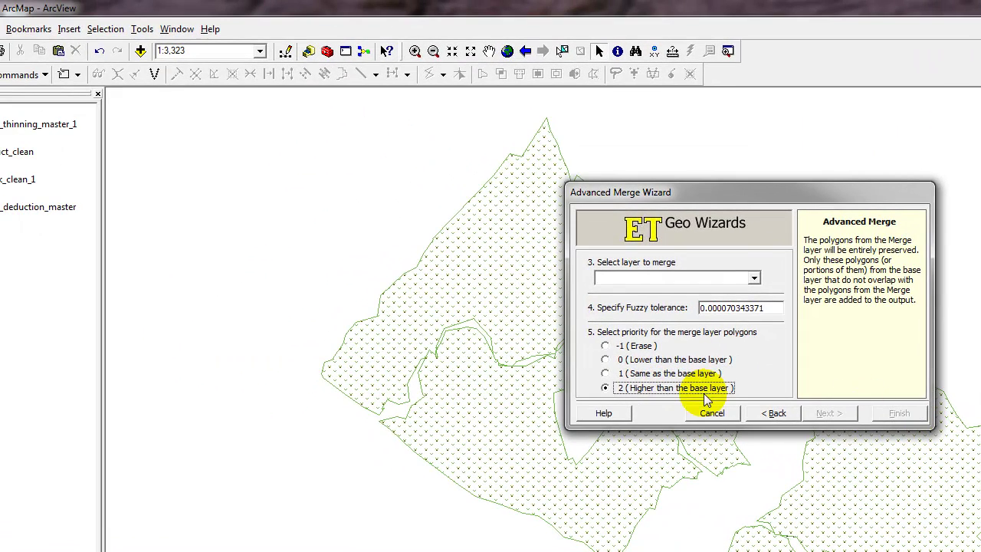
left_click(755, 278)
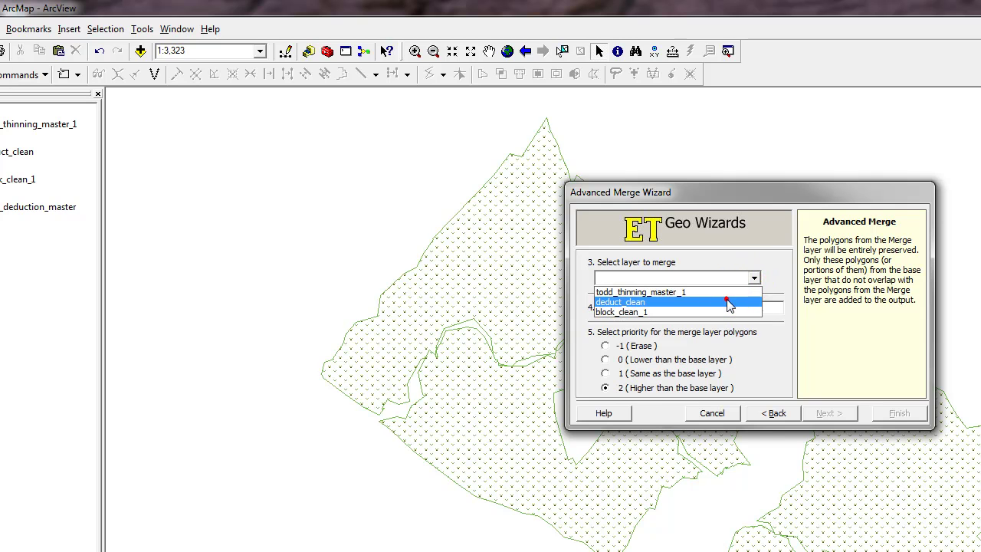
left_click(729, 303)
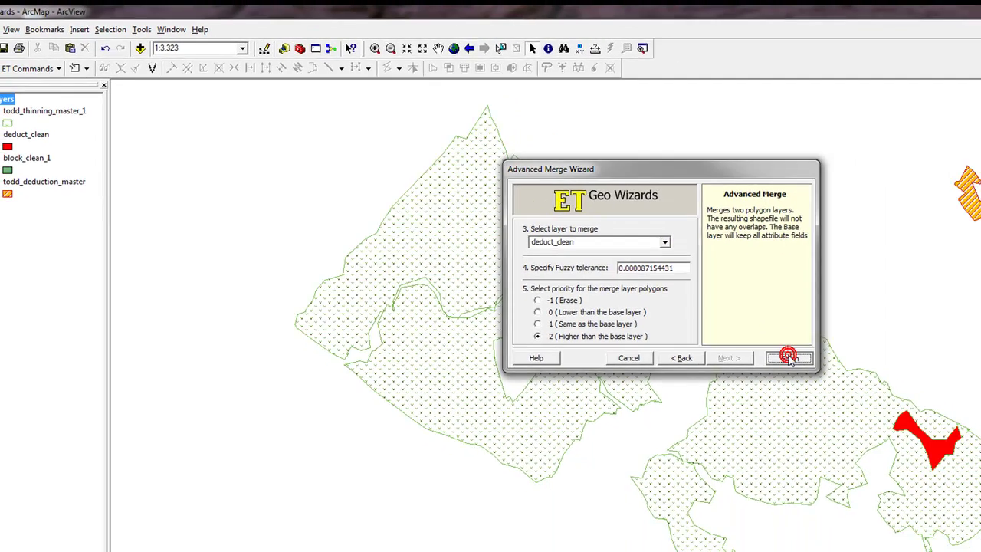
left_click(899, 414)
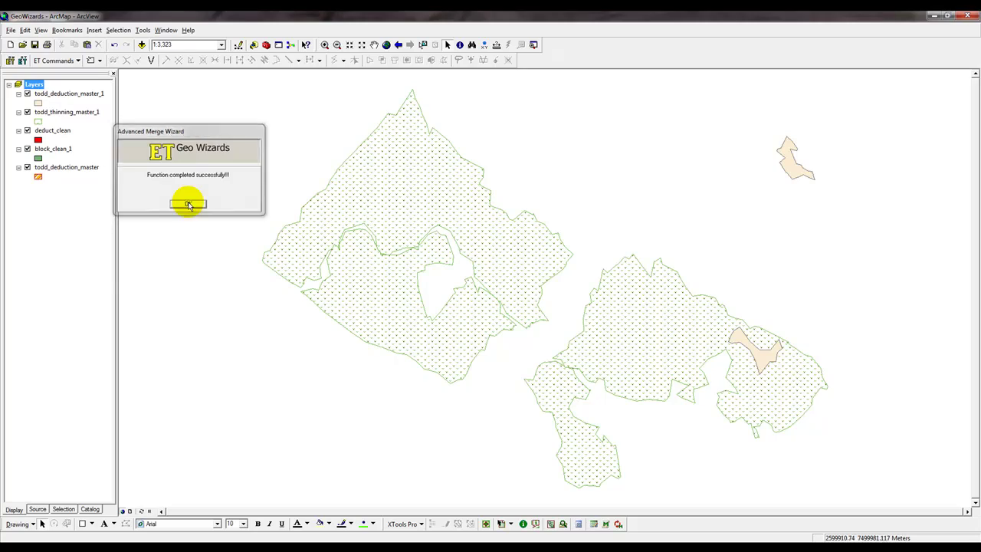
- Dismiss the completion message and give todd_deduction_master_1 todd_deduction_master's orange hatched symbology
left_click(188, 205)
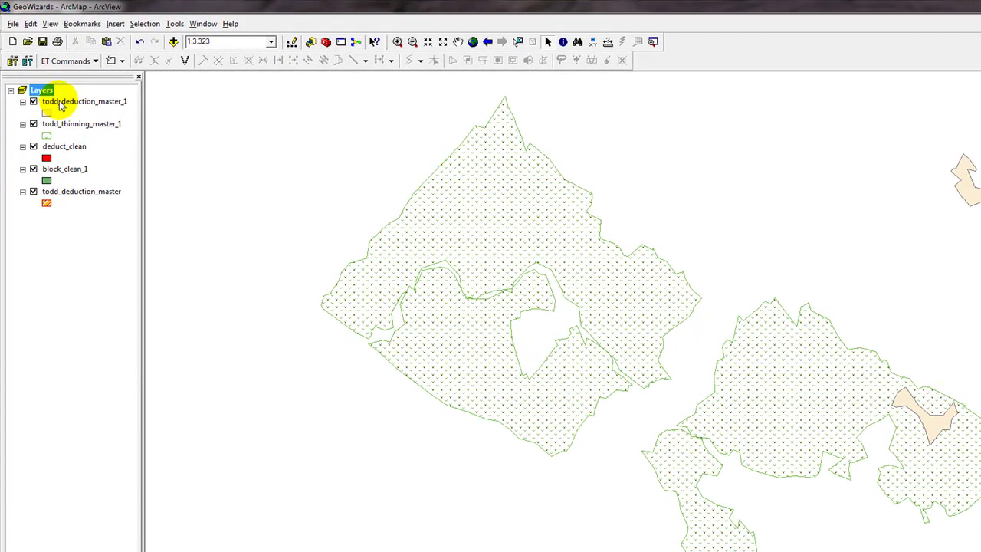
right_click(59, 102)
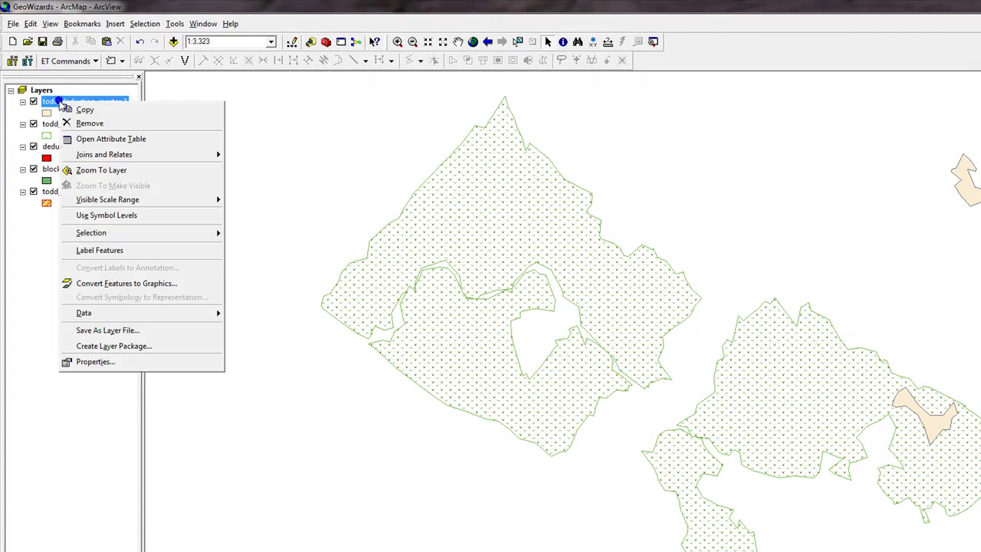
left_click(95, 363)
left_click(730, 228)
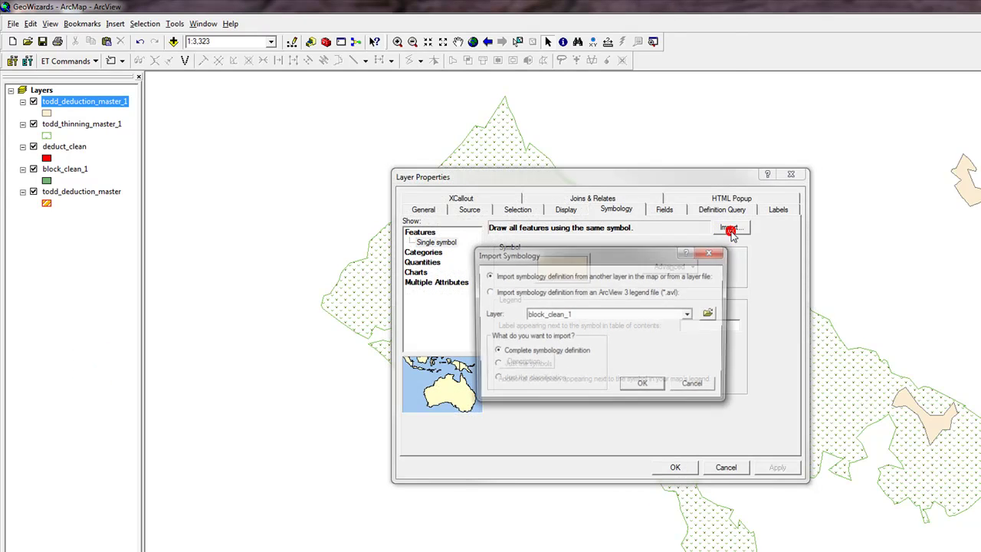
left_click(688, 314)
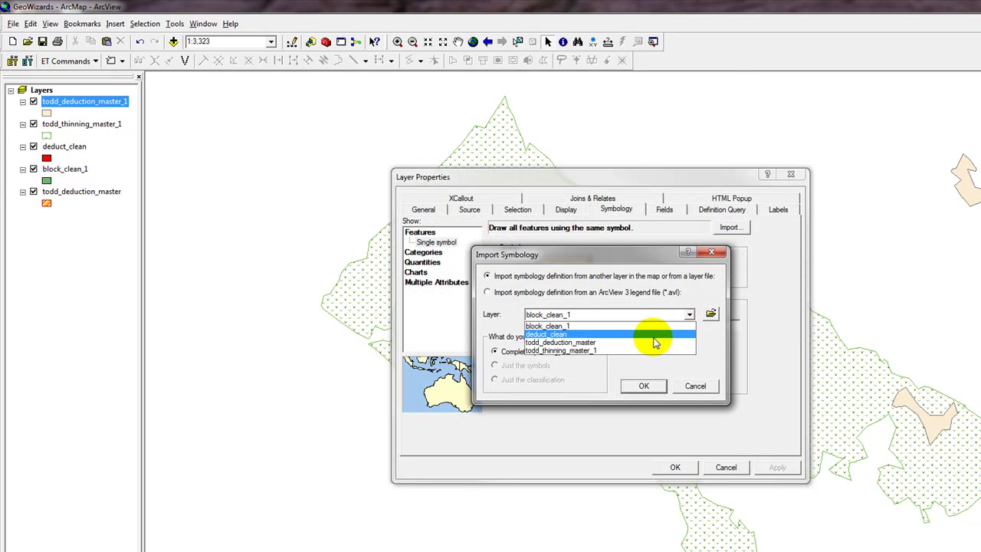
left_click(646, 342)
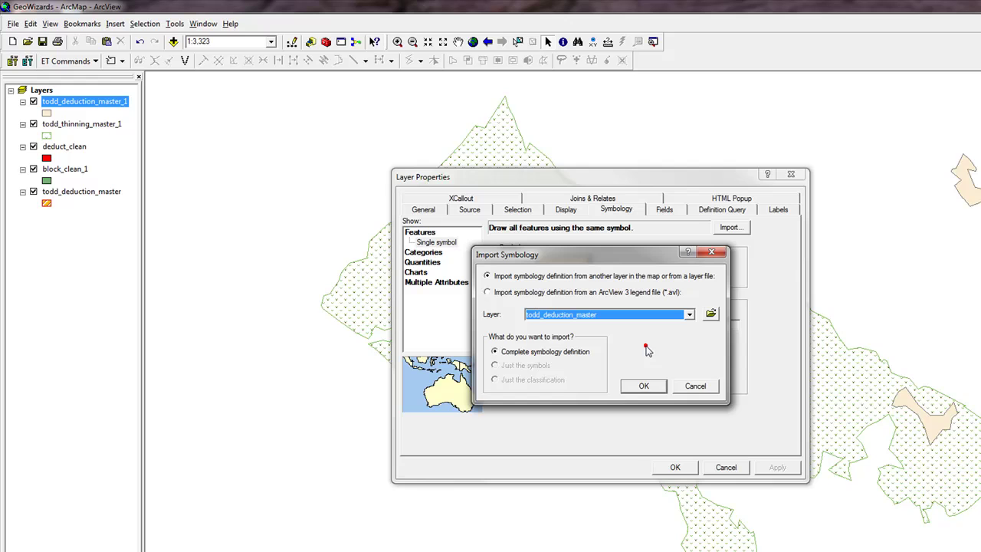
left_click(644, 386)
left_click(775, 467)
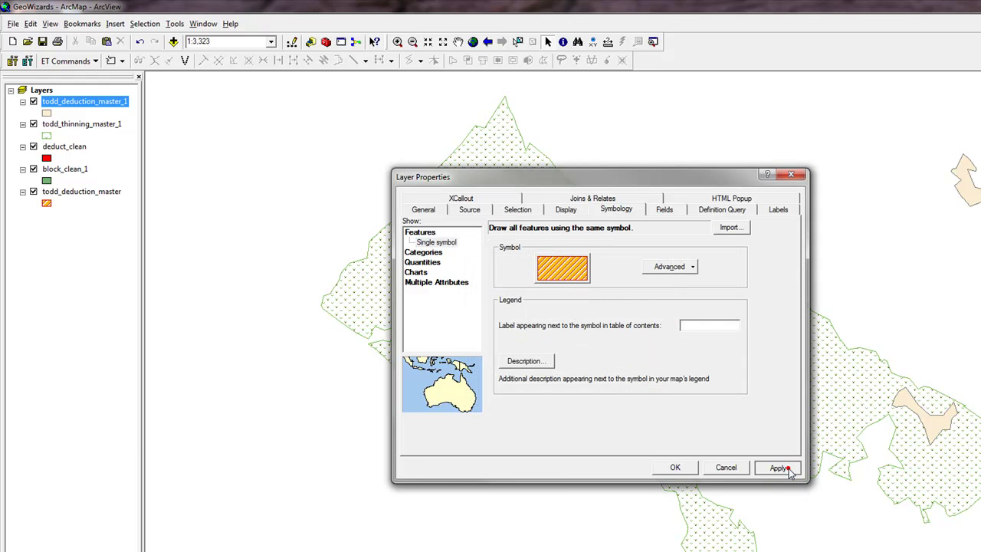
left_click(677, 467)
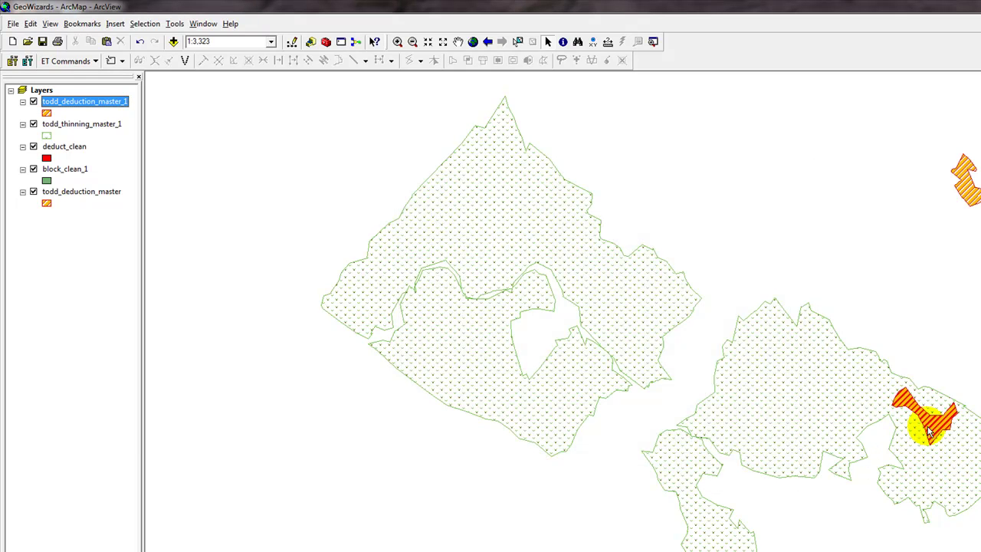
right_click(80, 104)
left_click(91, 137)
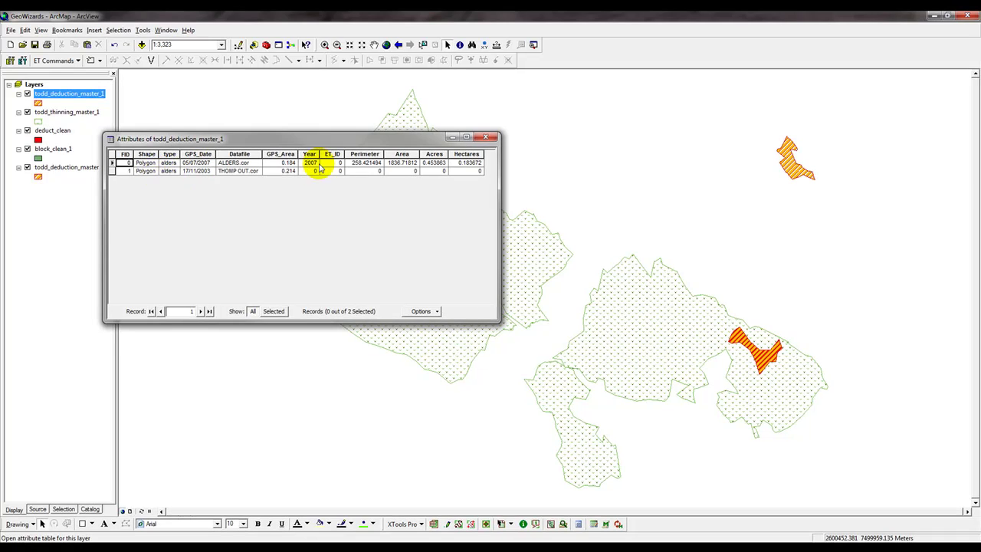
left_click(486, 139)
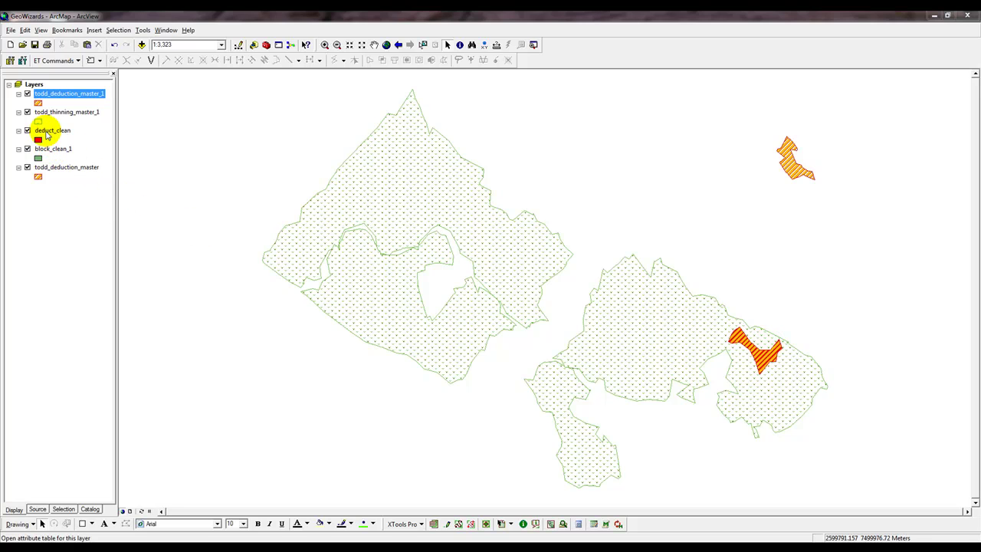
- Remove deduct_clean and block_clean_1, leaving the two merged layers and todd_deduction_master
right_click(48, 135)
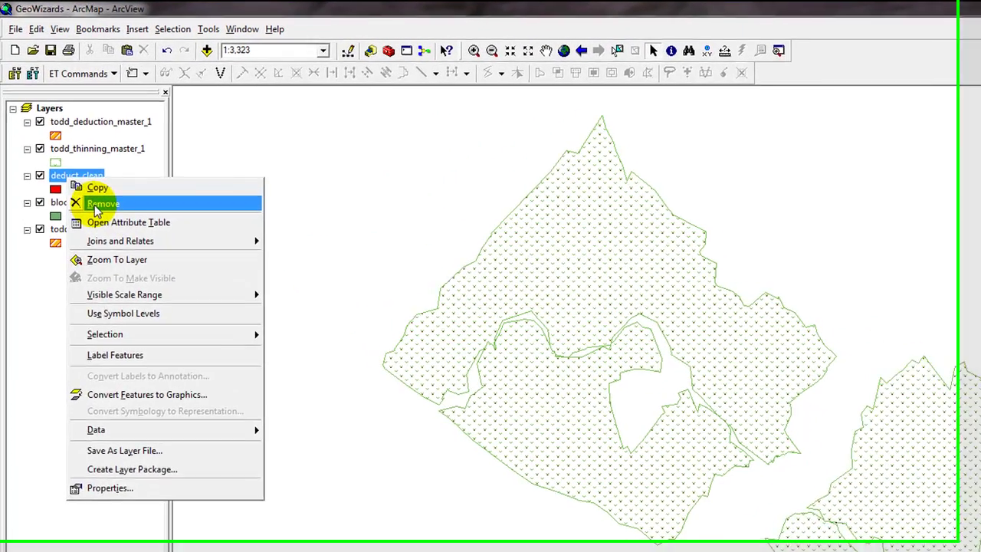
left_click(67, 150)
right_click(85, 184)
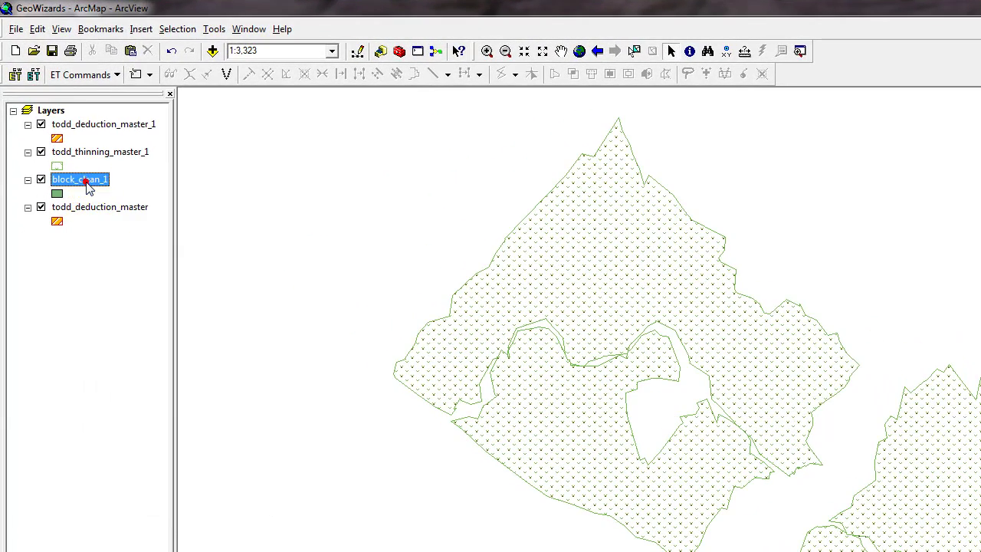
left_click(104, 205)
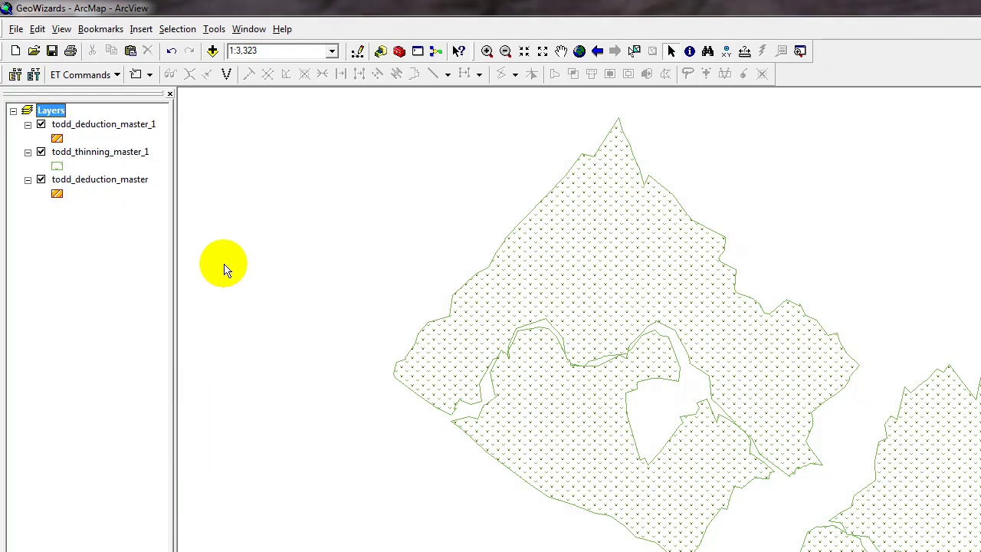